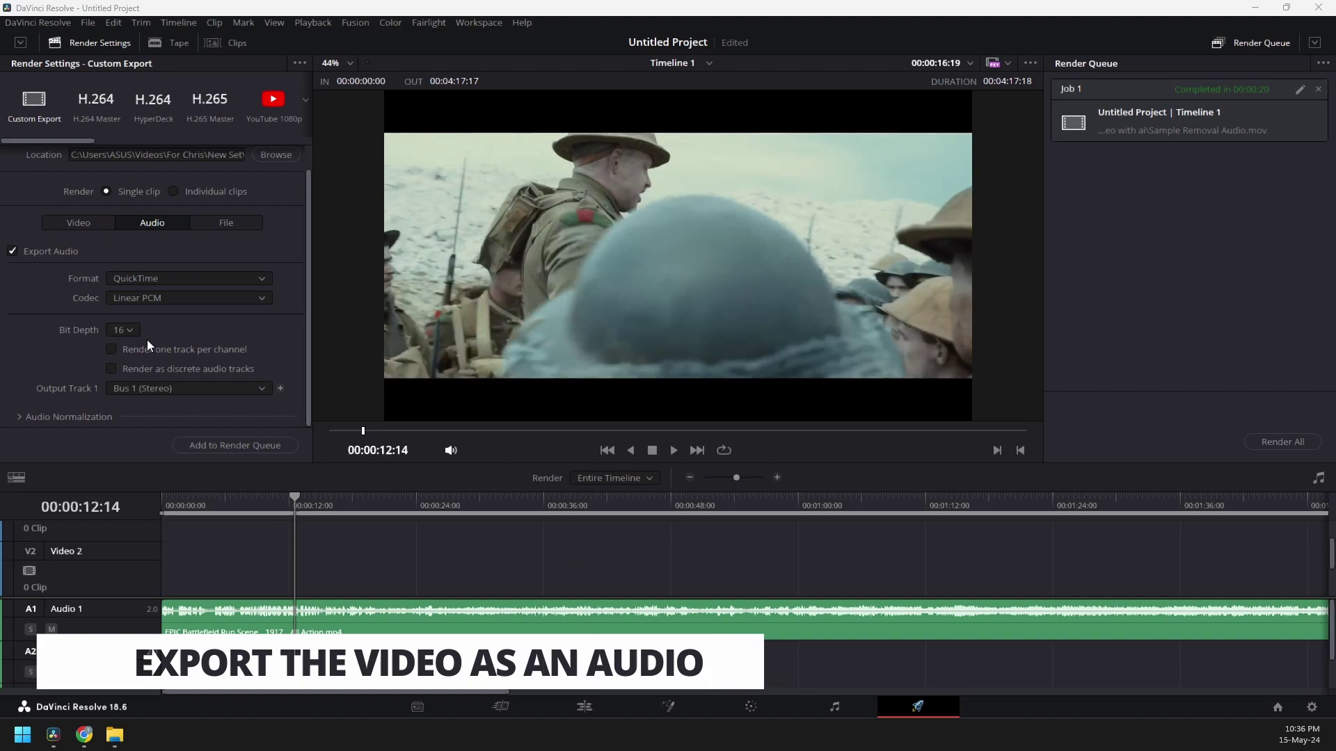
Queue an audio-only render of Timeline 1 with Export Video off, overwriting the existing Sample Removal Audio file.
scroll(173, 281, up, 1)
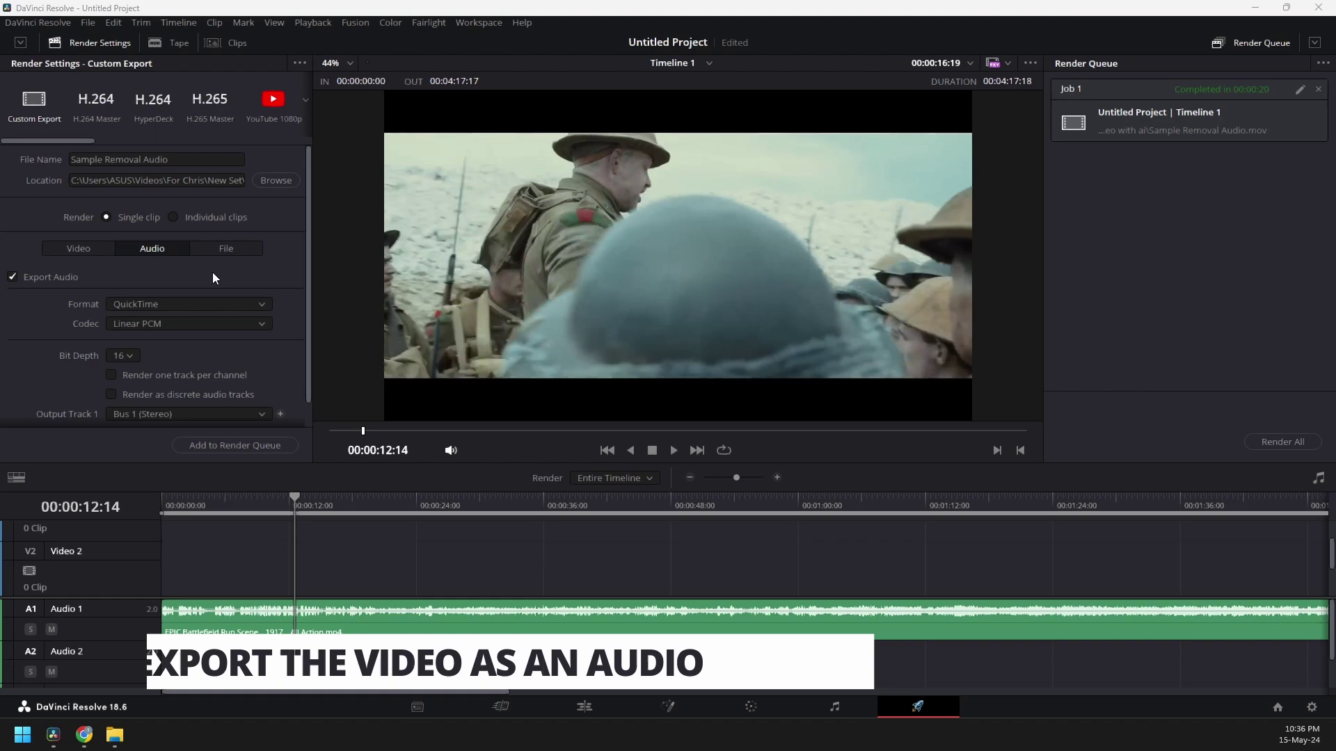
click(83, 245)
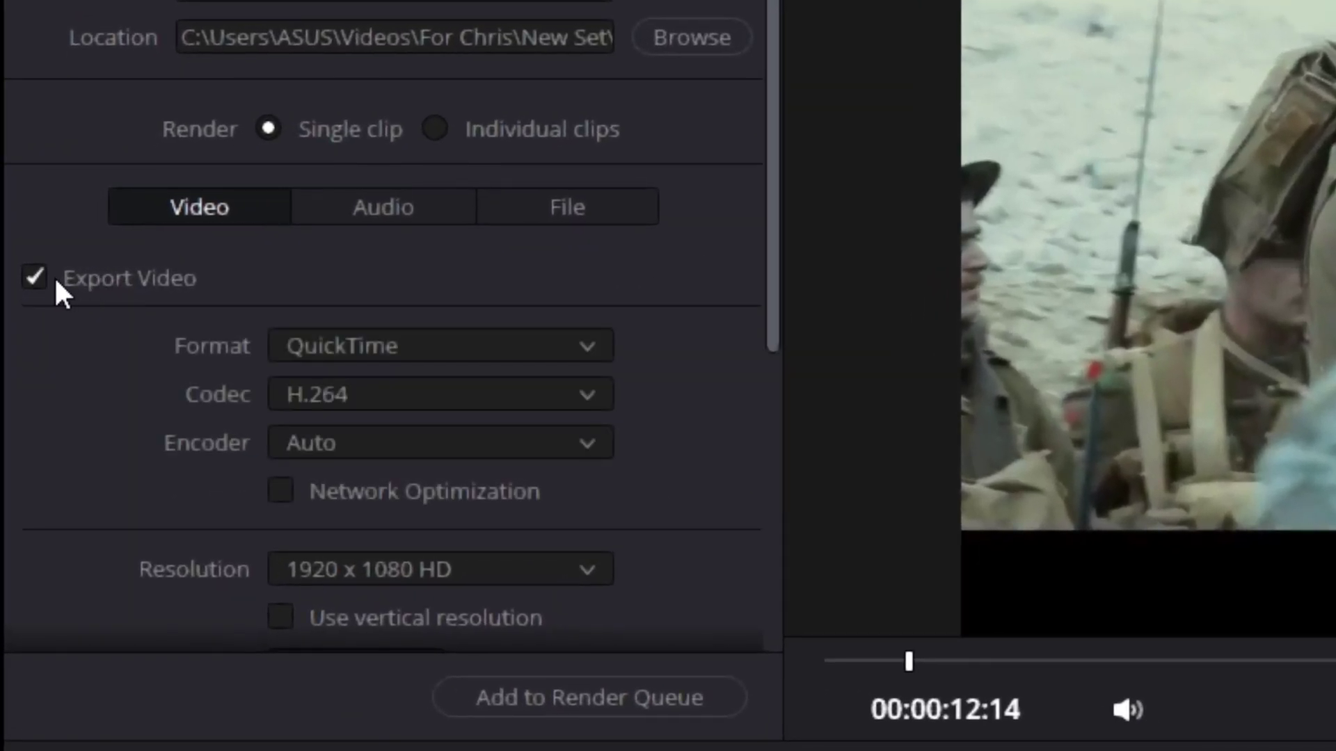
click(97, 279)
click(365, 204)
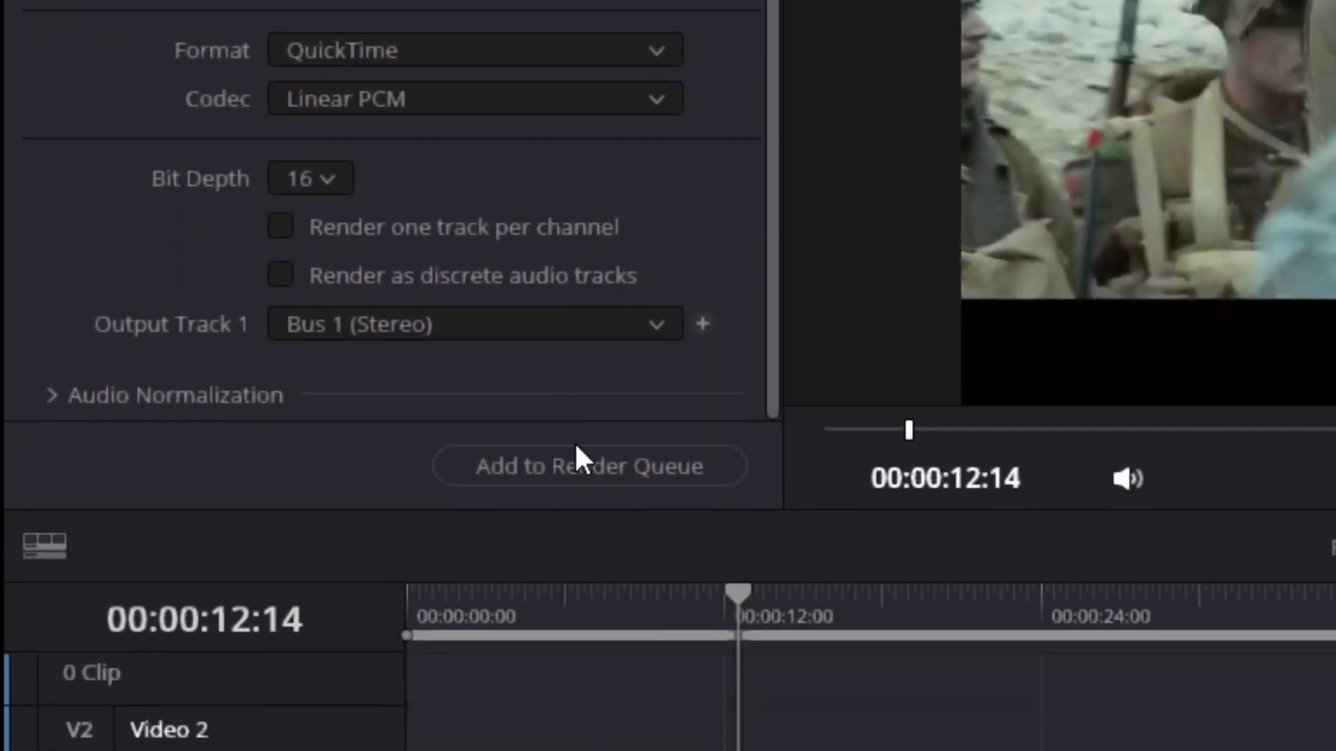
click(576, 693)
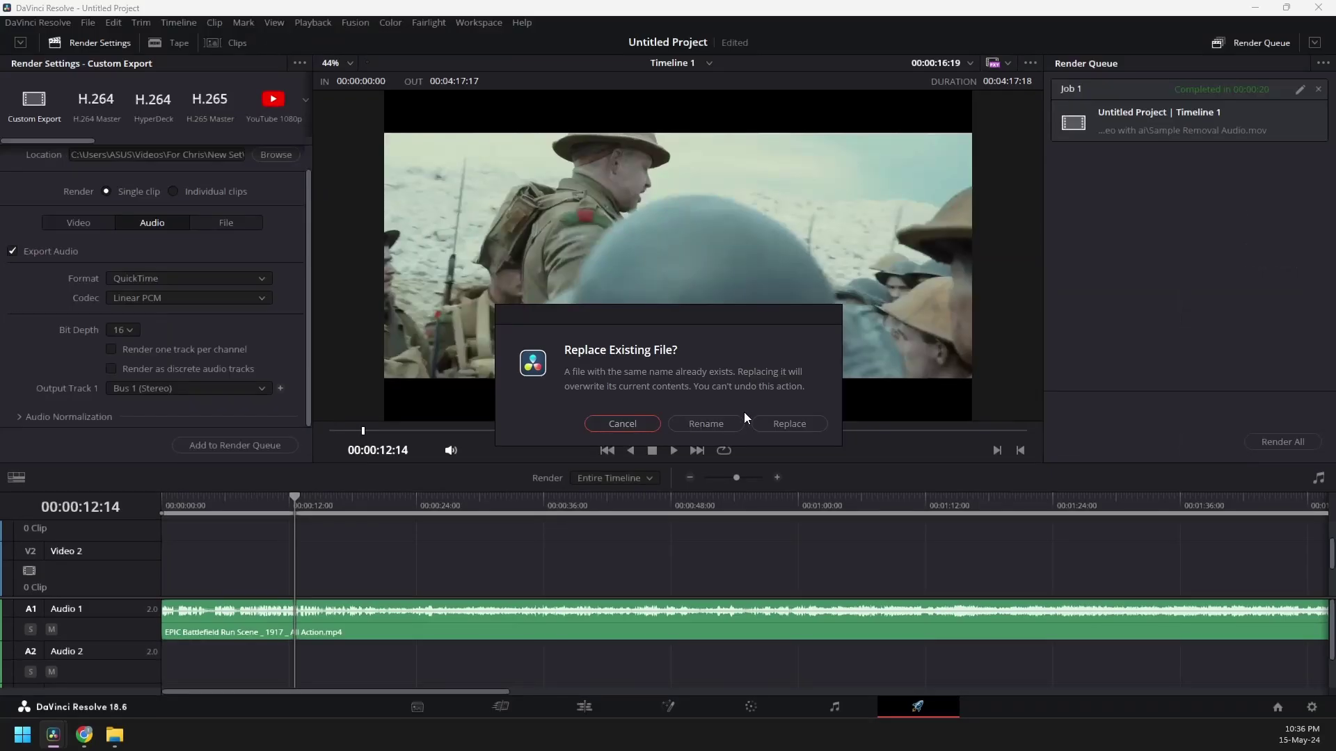
click(789, 191)
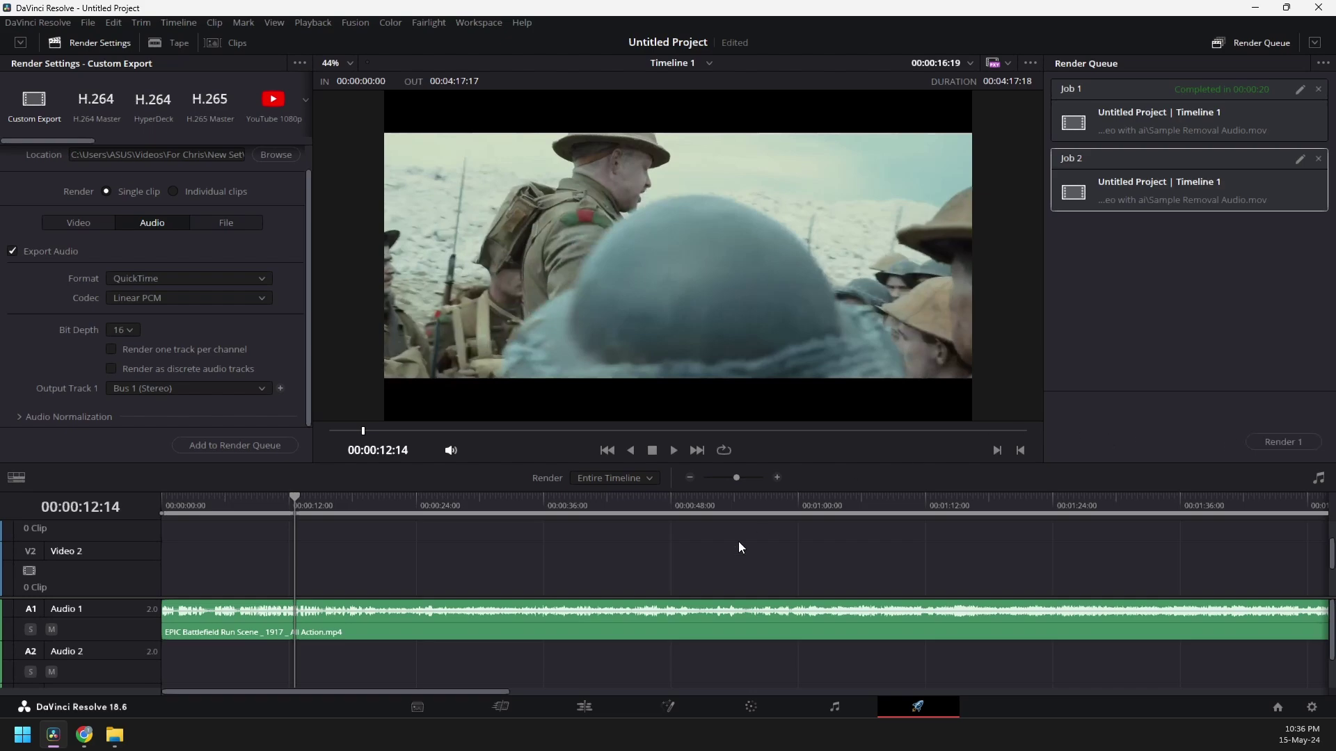
Show the output folder in File Explorer and select Sample Removal Audio.mov.
click(117, 738)
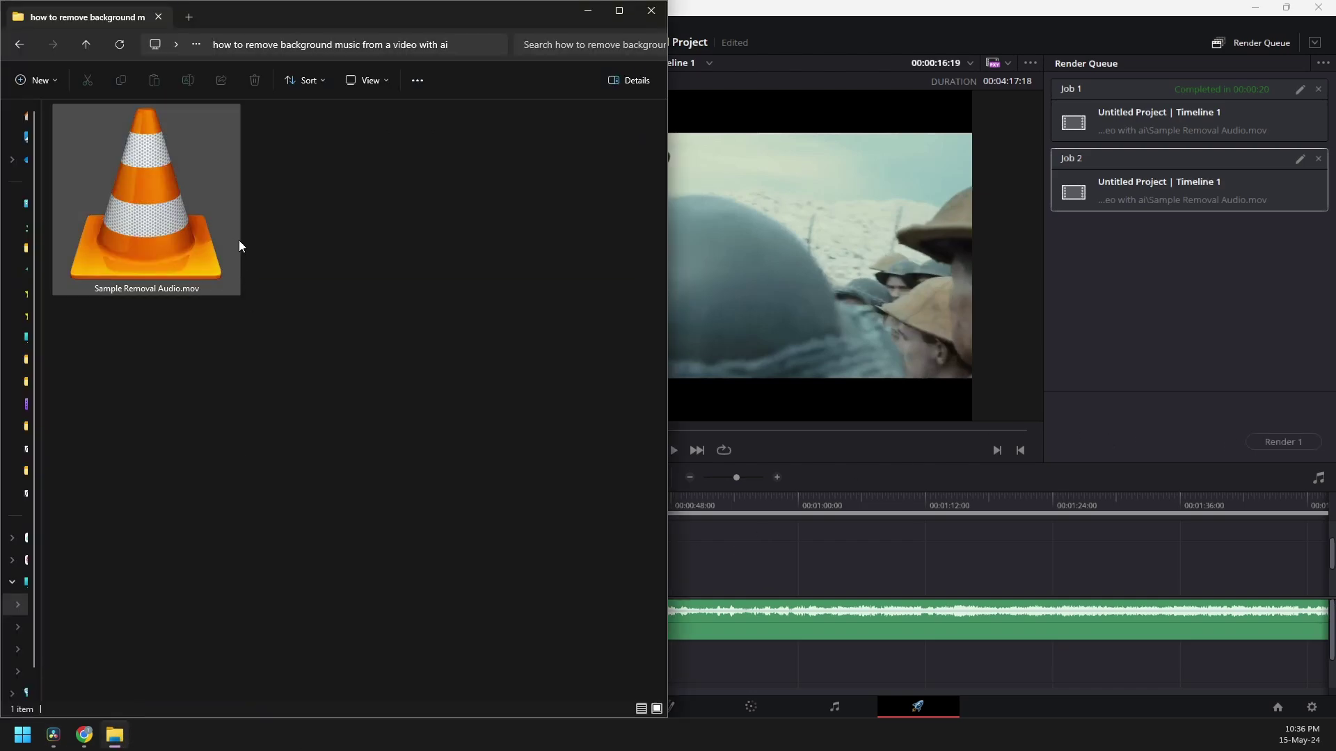
click(166, 215)
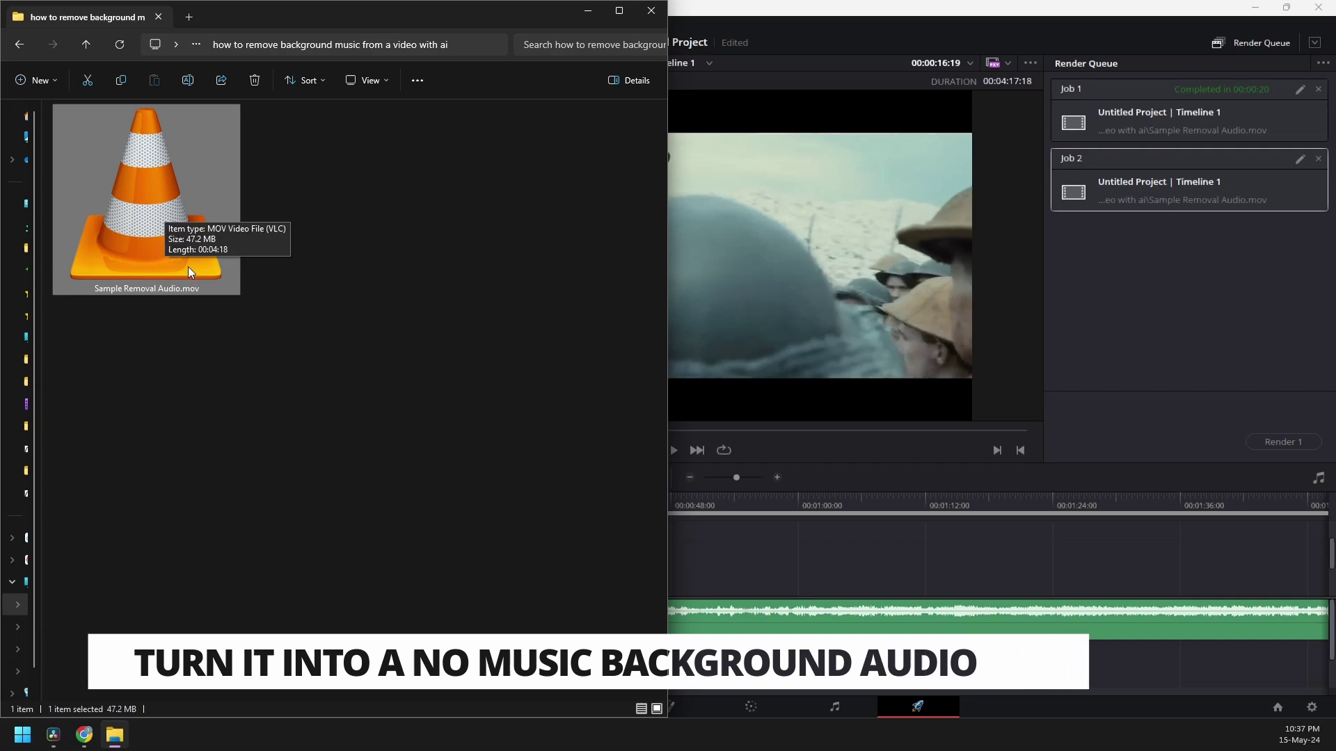
Maximize Chrome and run a Google search for 'vocal remover'.
click(85, 735)
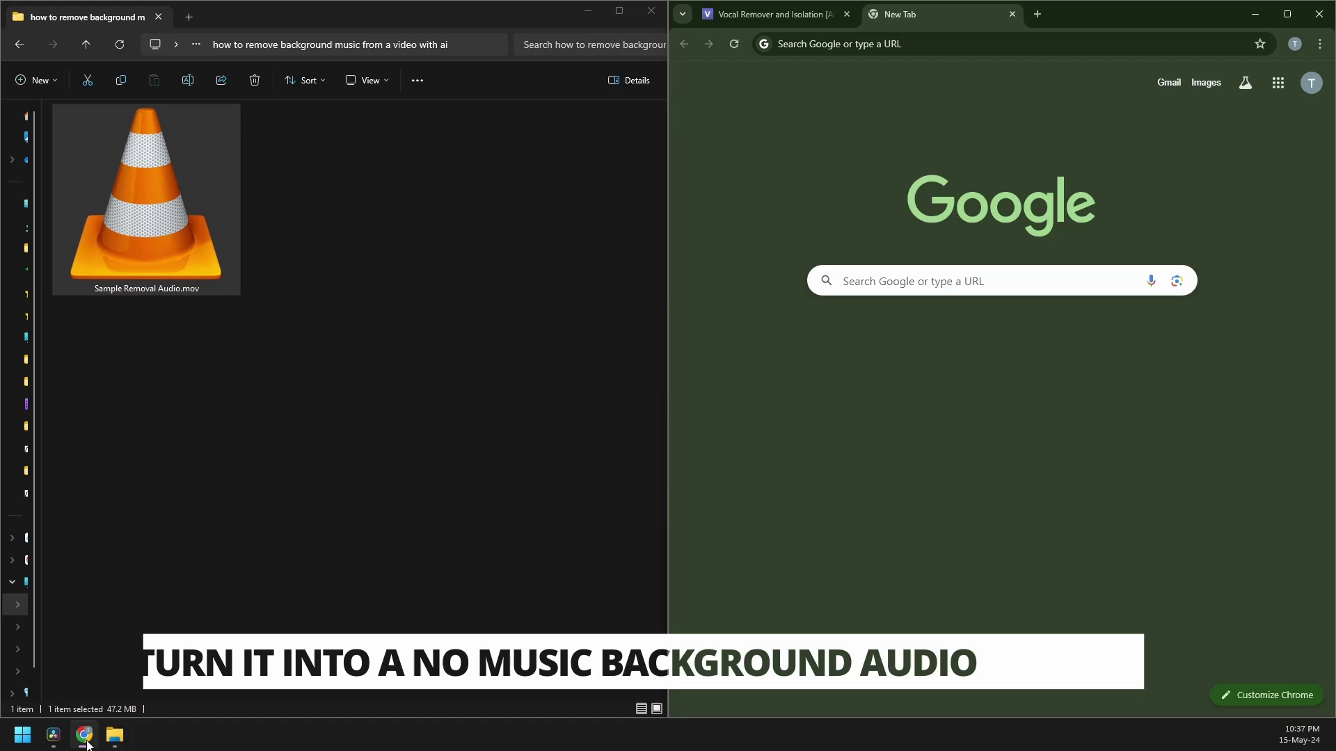
drag(1085, 27, 933, 2)
click(656, 294)
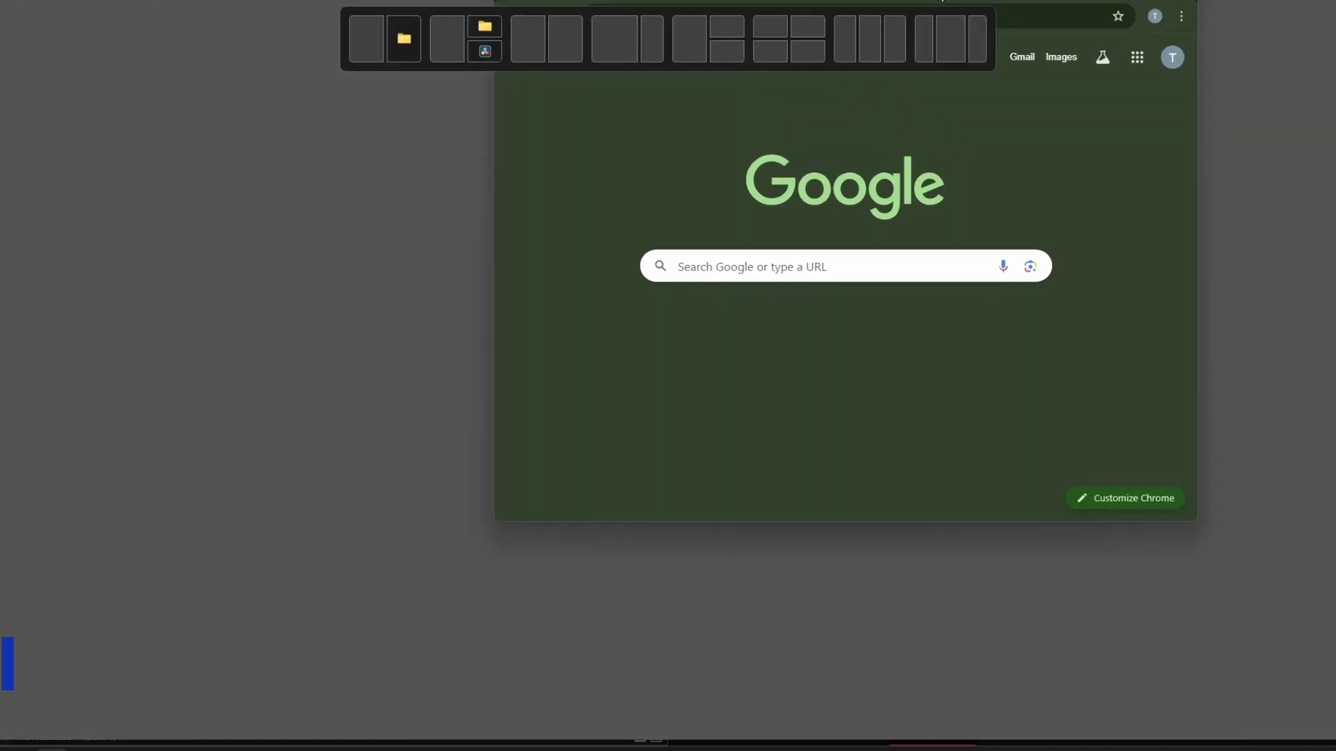
text(vocal remover)
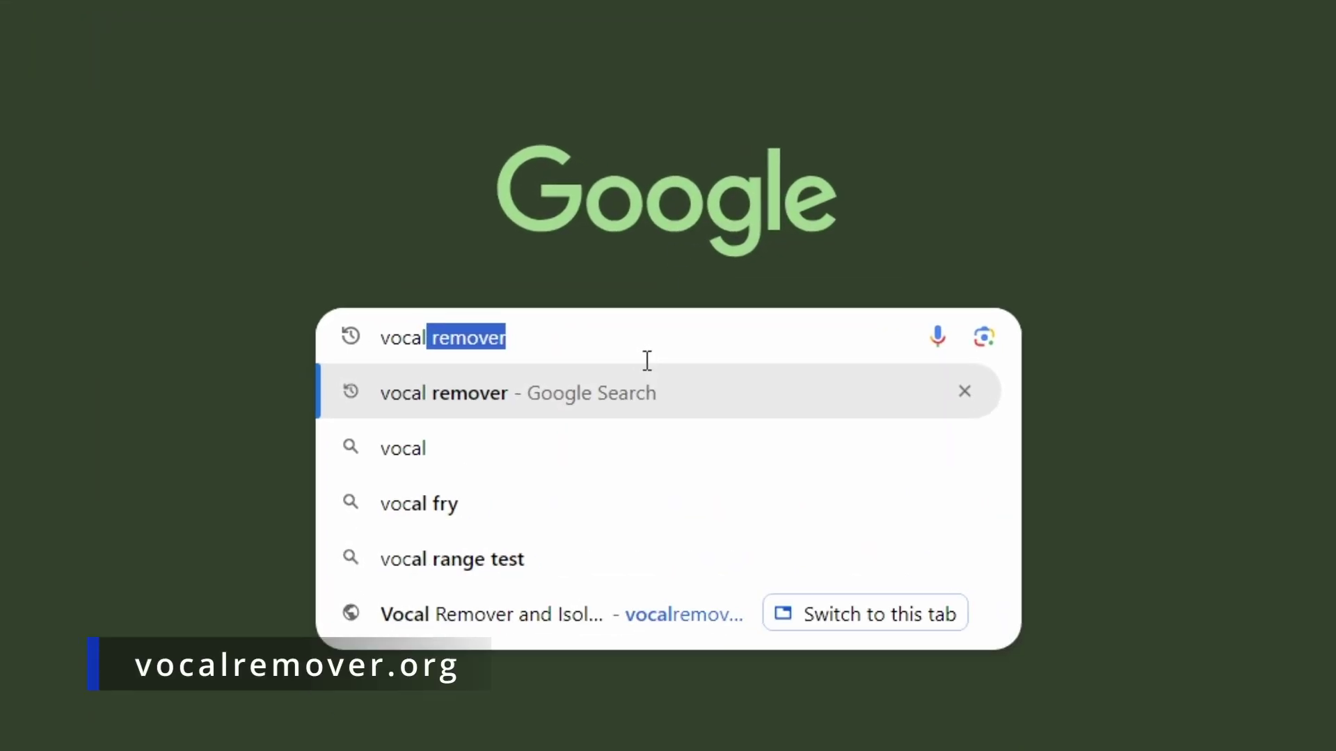
key(Return)
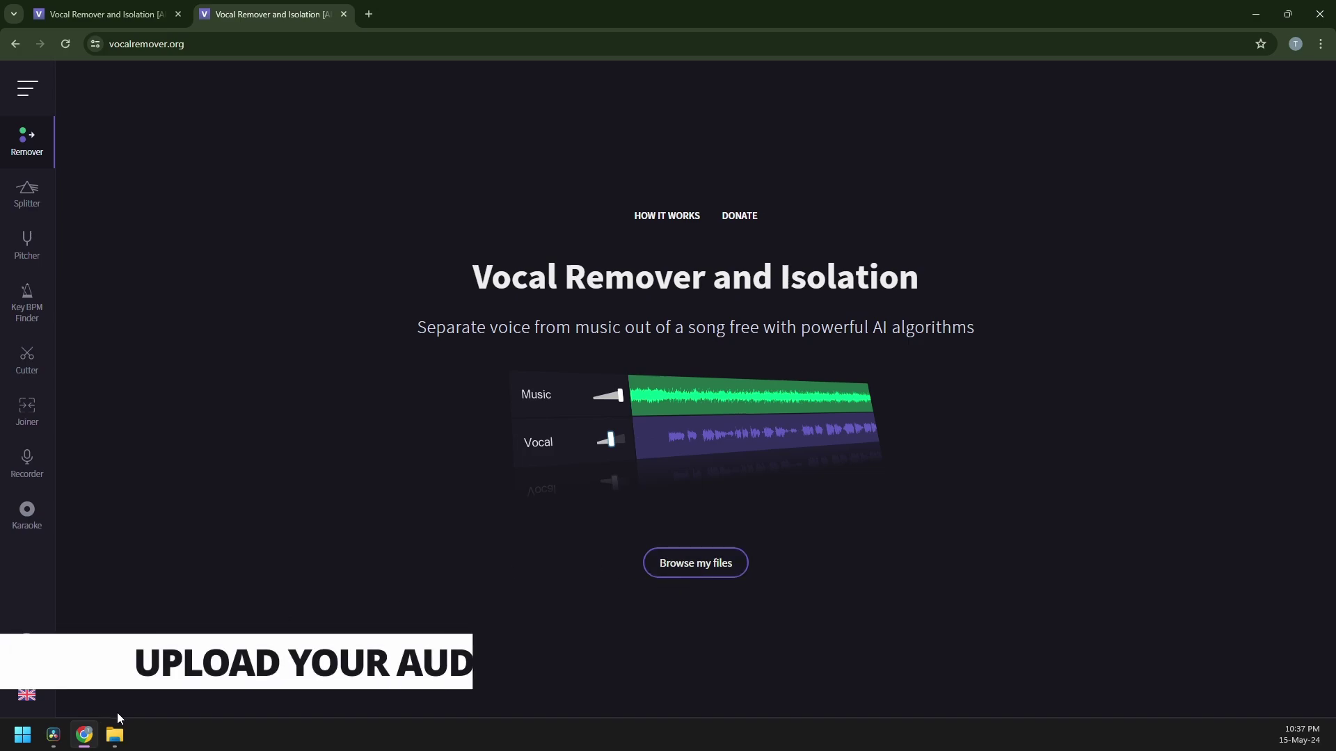
Drag Sample Removal Audio.mov from File Explorer onto the vocalremover.org page to upload it.
click(123, 738)
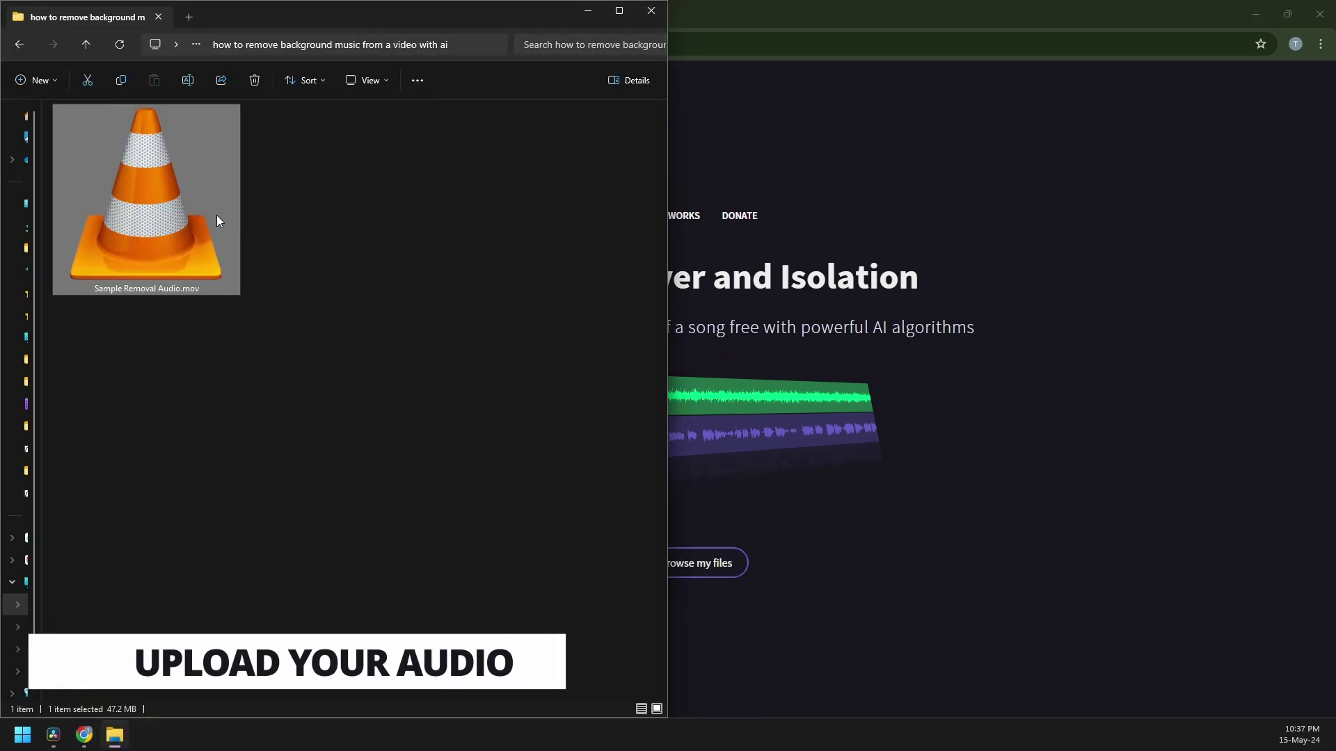
drag(216, 215, 723, 361)
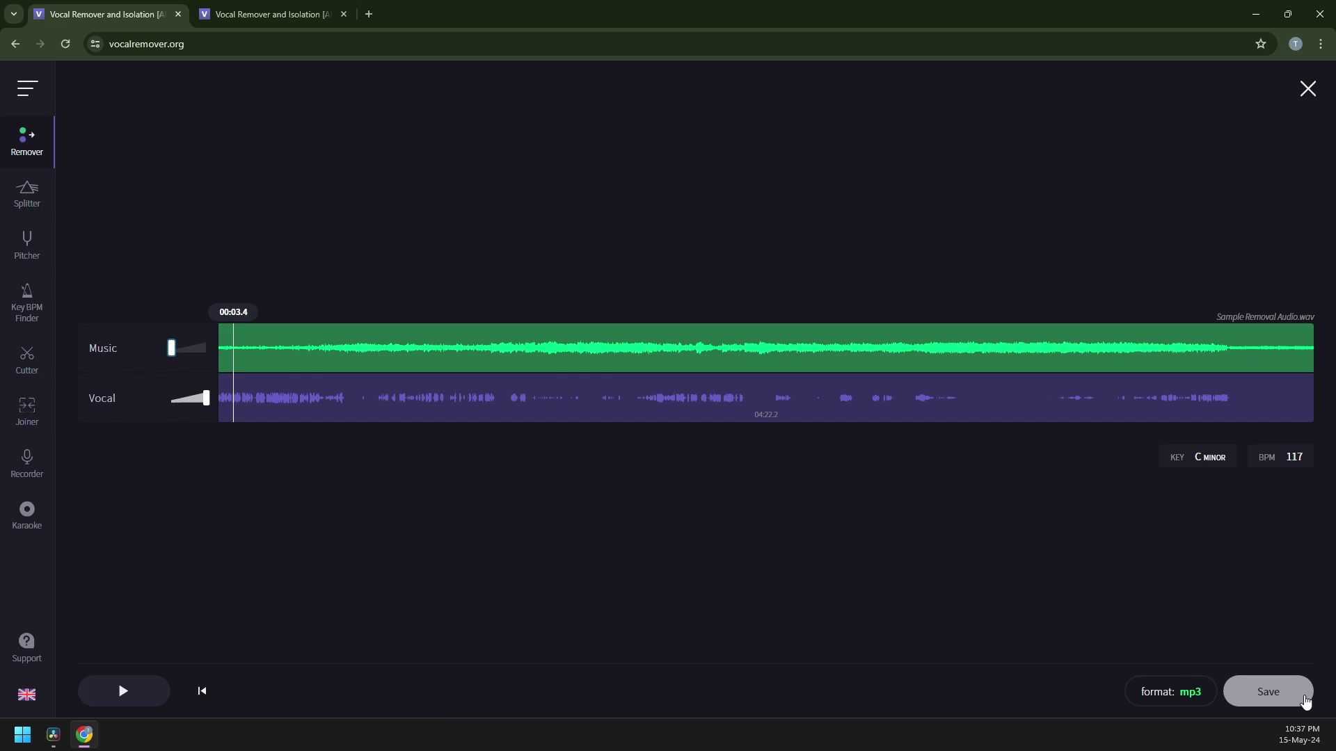
drag(175, 351, 229, 355)
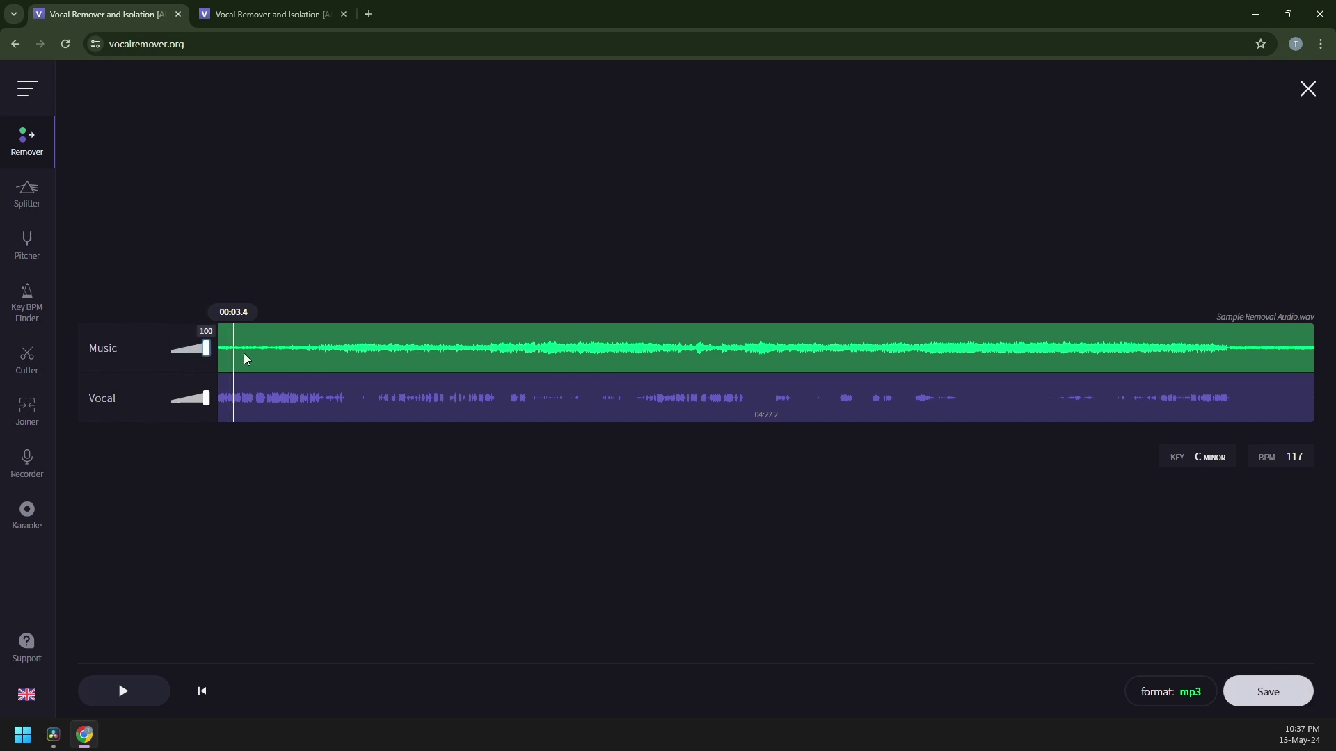
drag(206, 398, 147, 400)
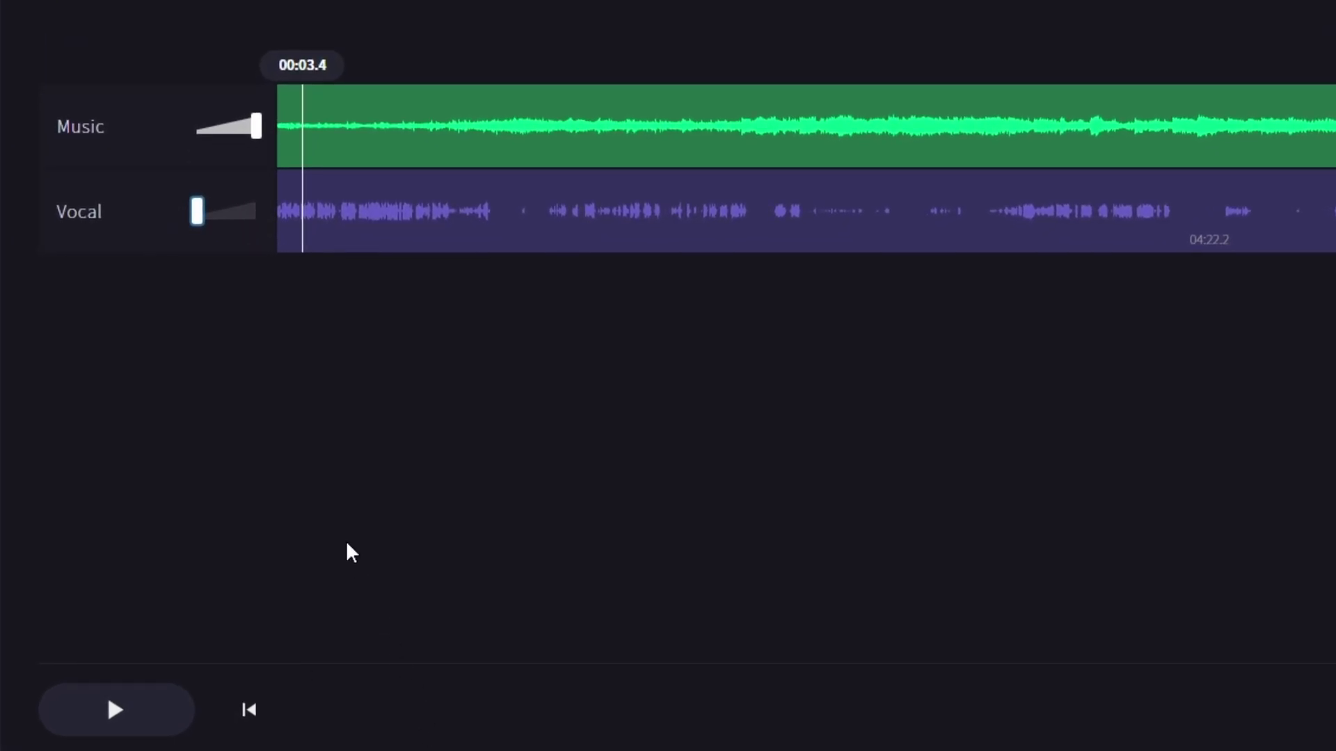
click(107, 709)
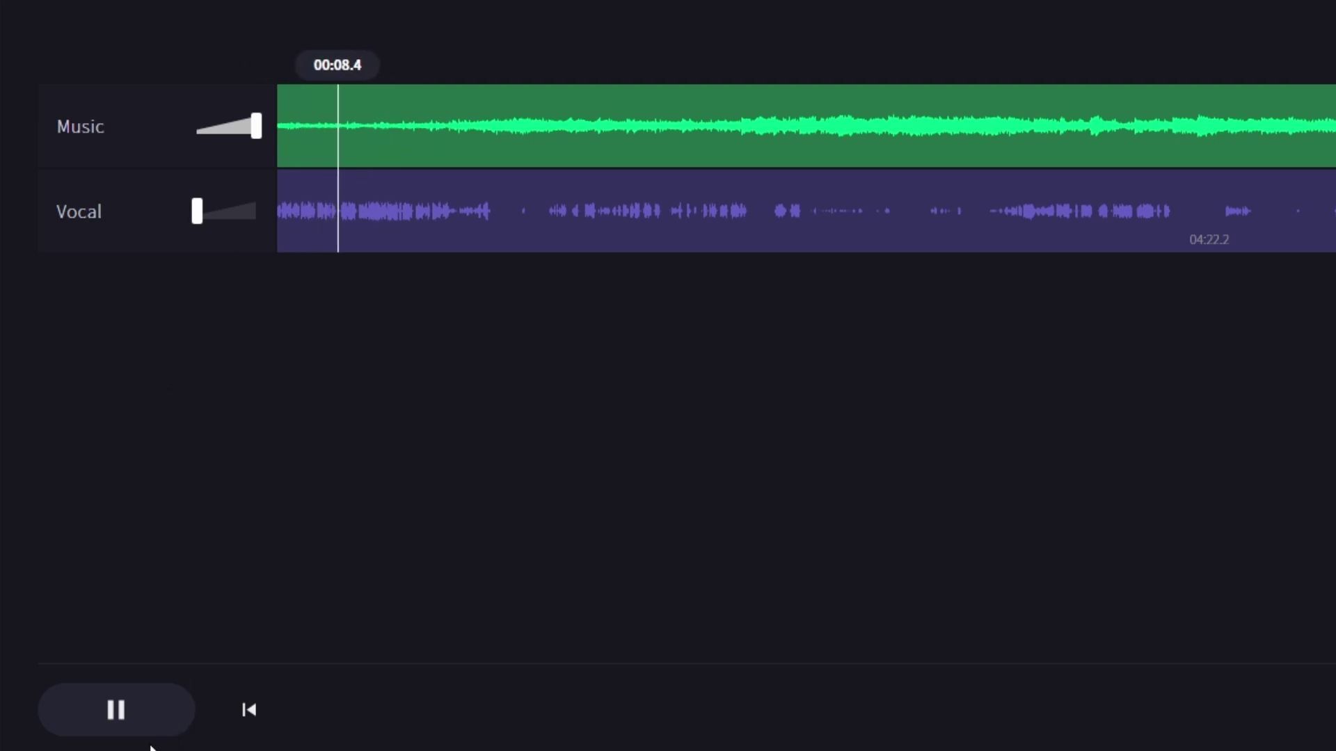
click(139, 720)
drag(253, 133, 197, 128)
drag(197, 211, 256, 212)
click(96, 711)
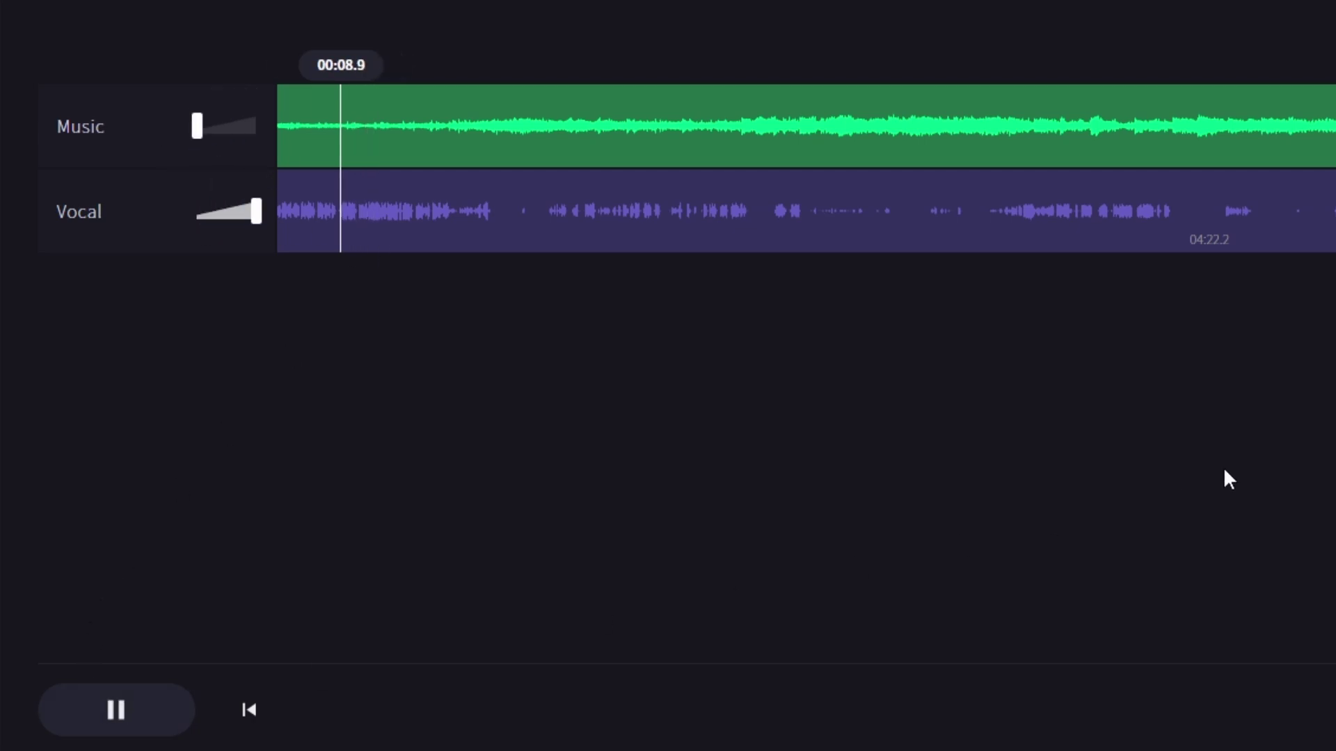
click(108, 709)
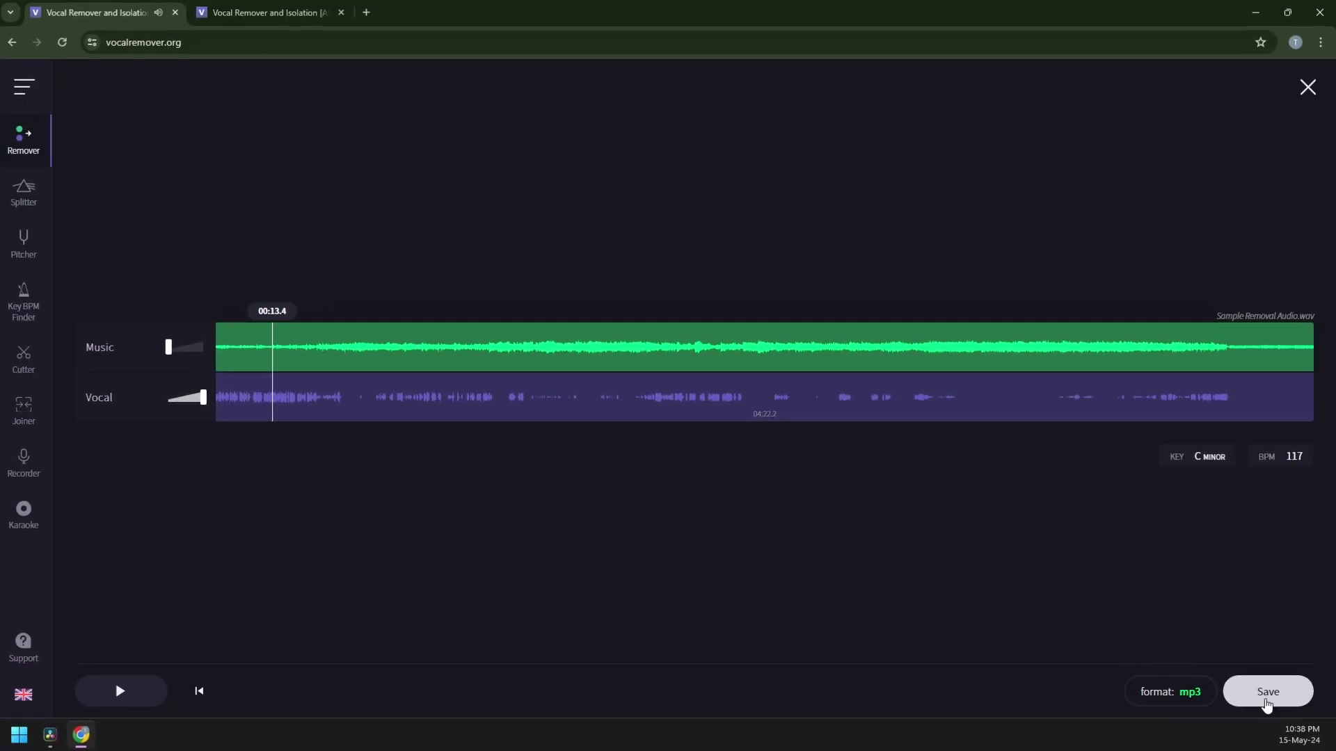
Save just the Vocal track, downloading Sample Removal Audio [vocals].mp3 (7.3 MB).
click(1252, 694)
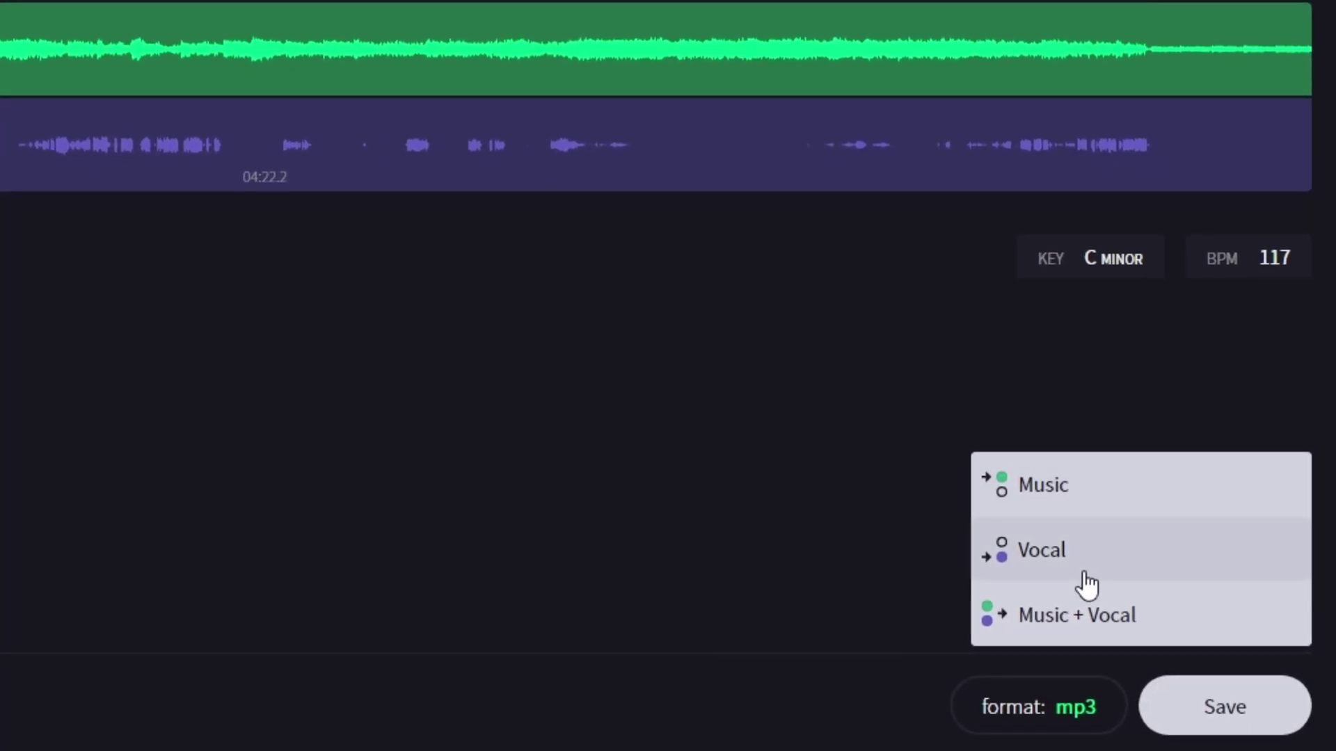
click(1071, 544)
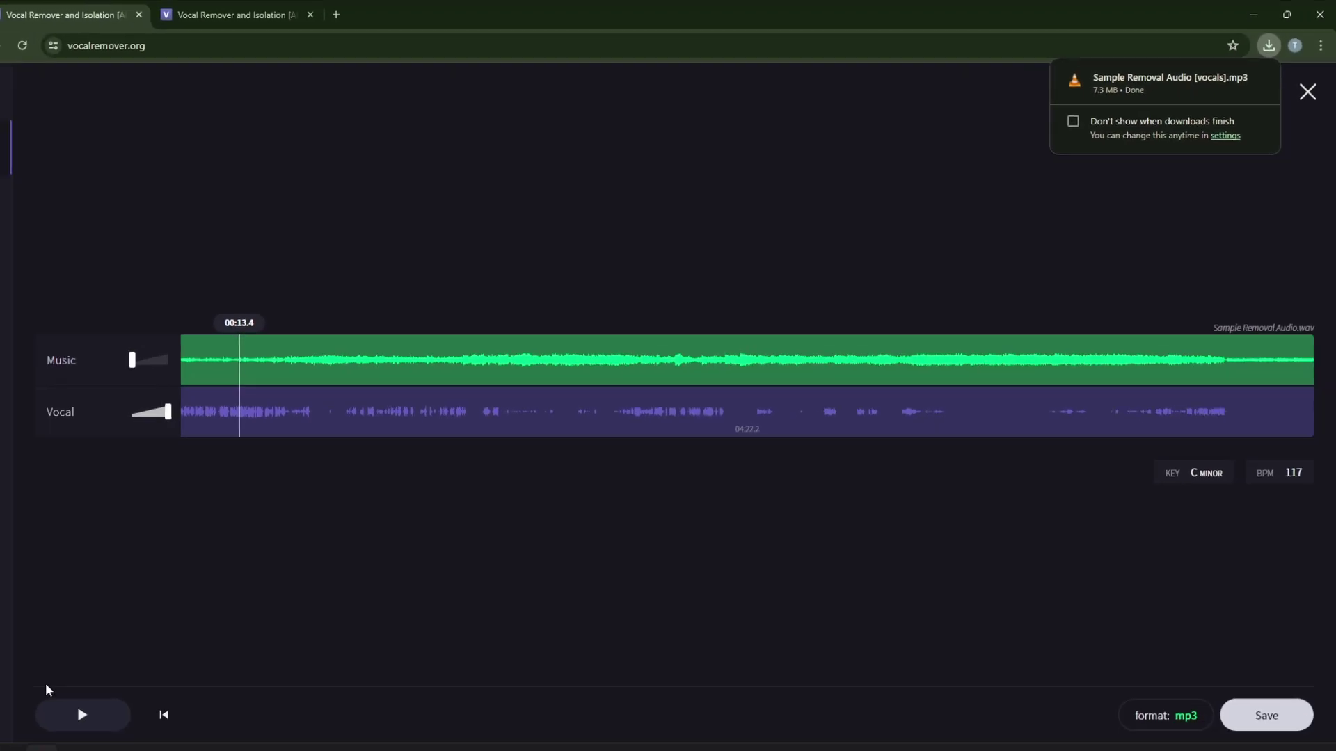
mouse_move(62, 739)
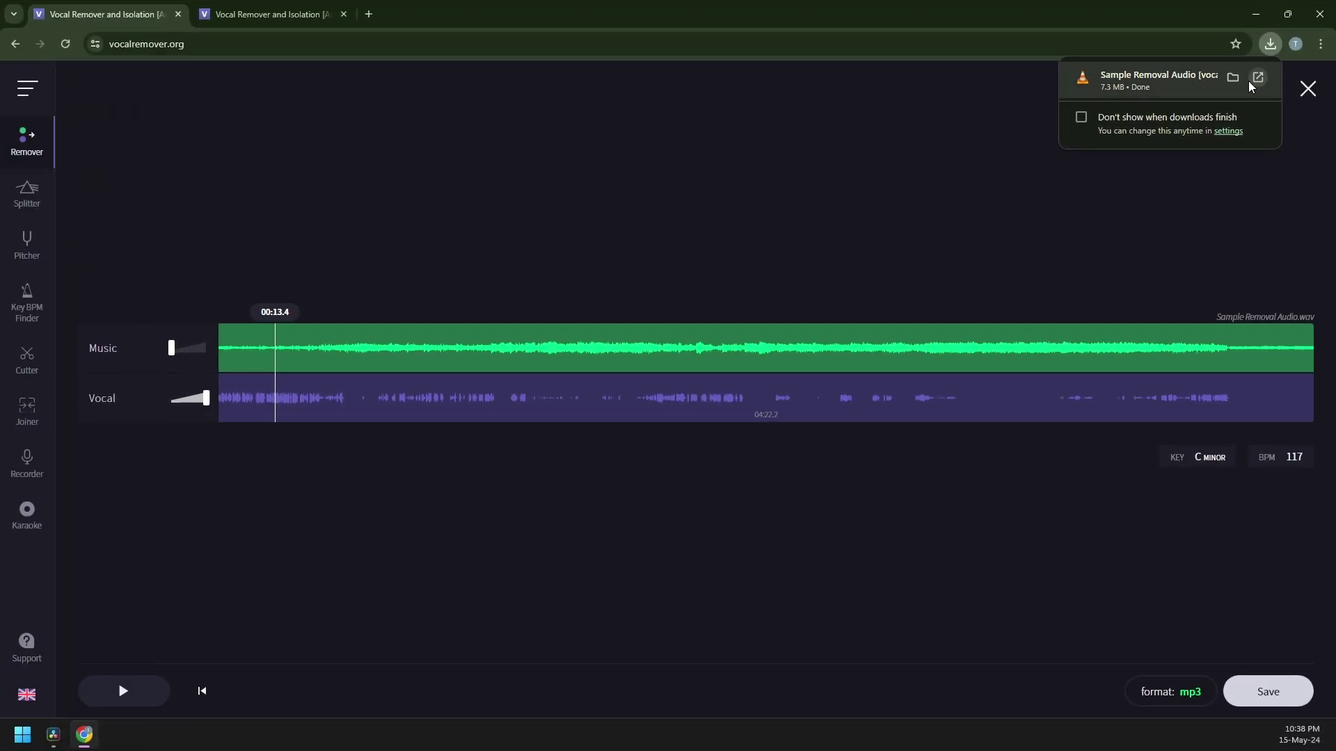
On Resolve's Edit page, delete the original audio clip from the Audio 1 track.
click(52, 734)
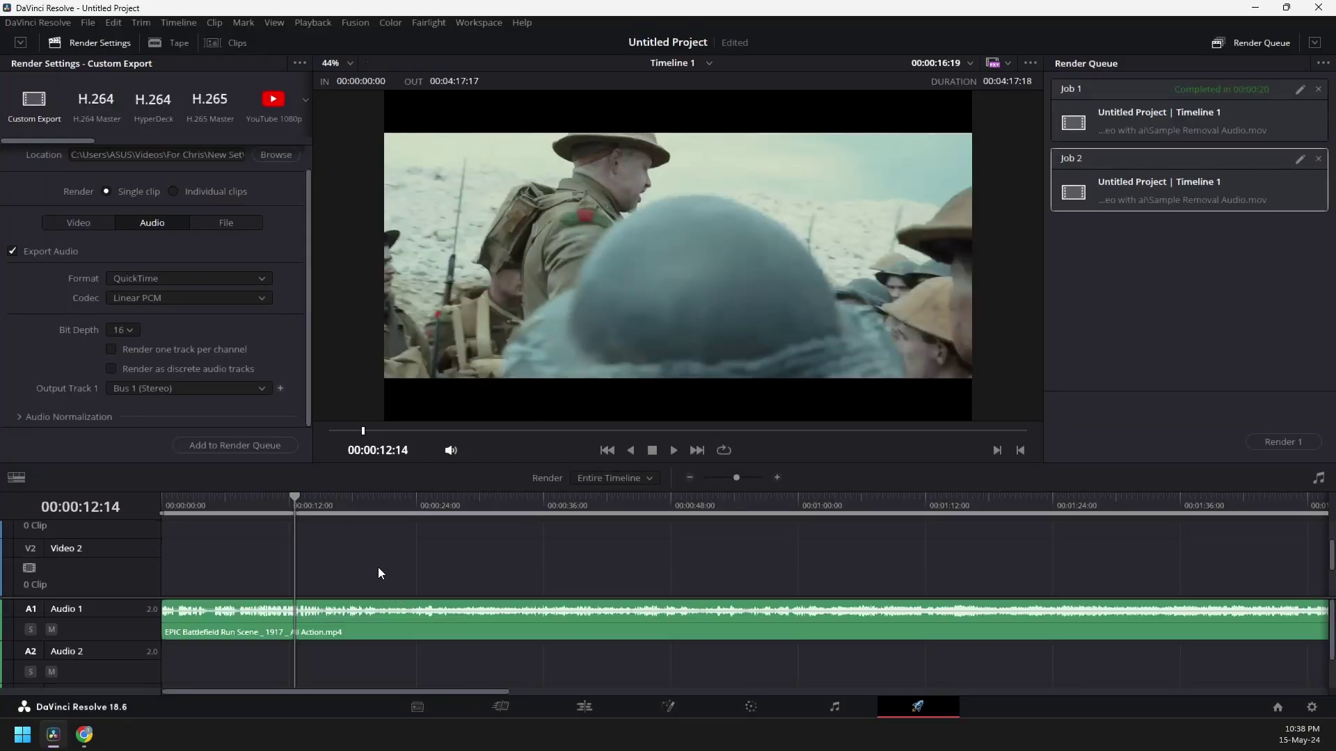
scroll(379, 569, down, 2)
click(336, 632)
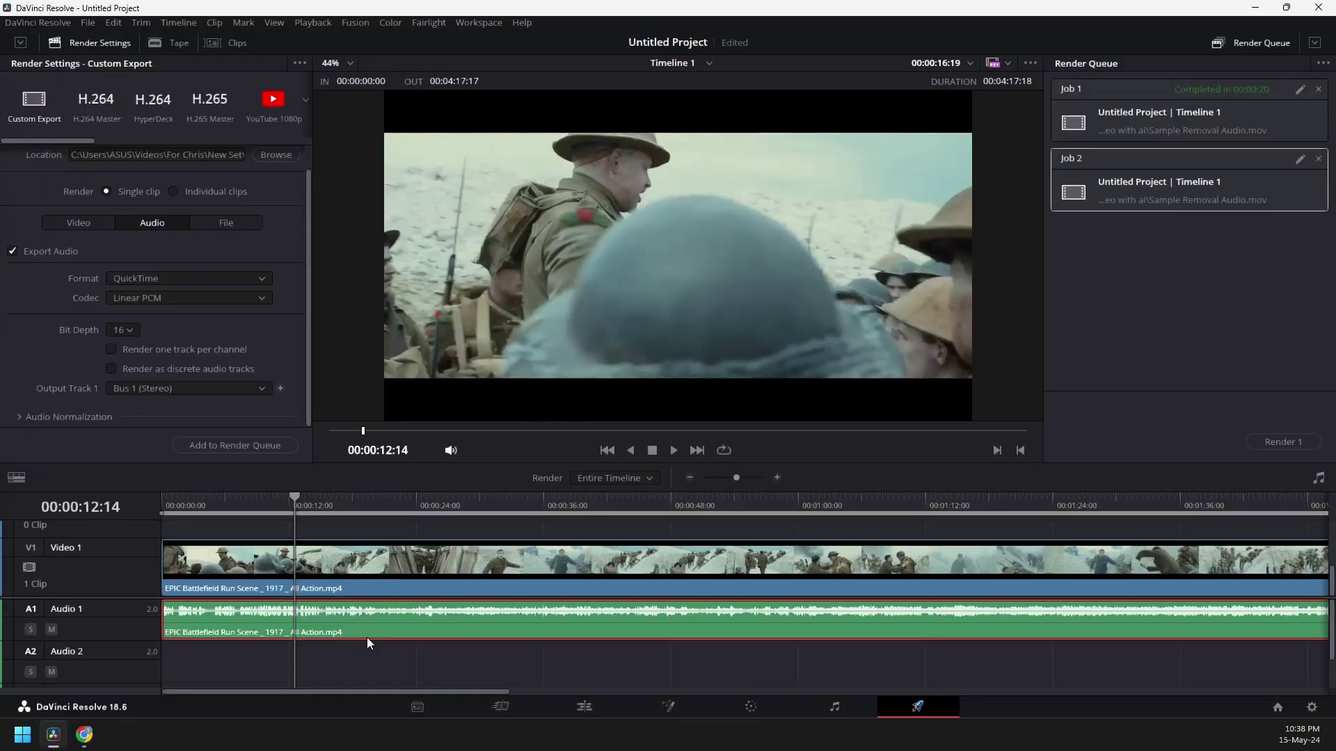
click(361, 642)
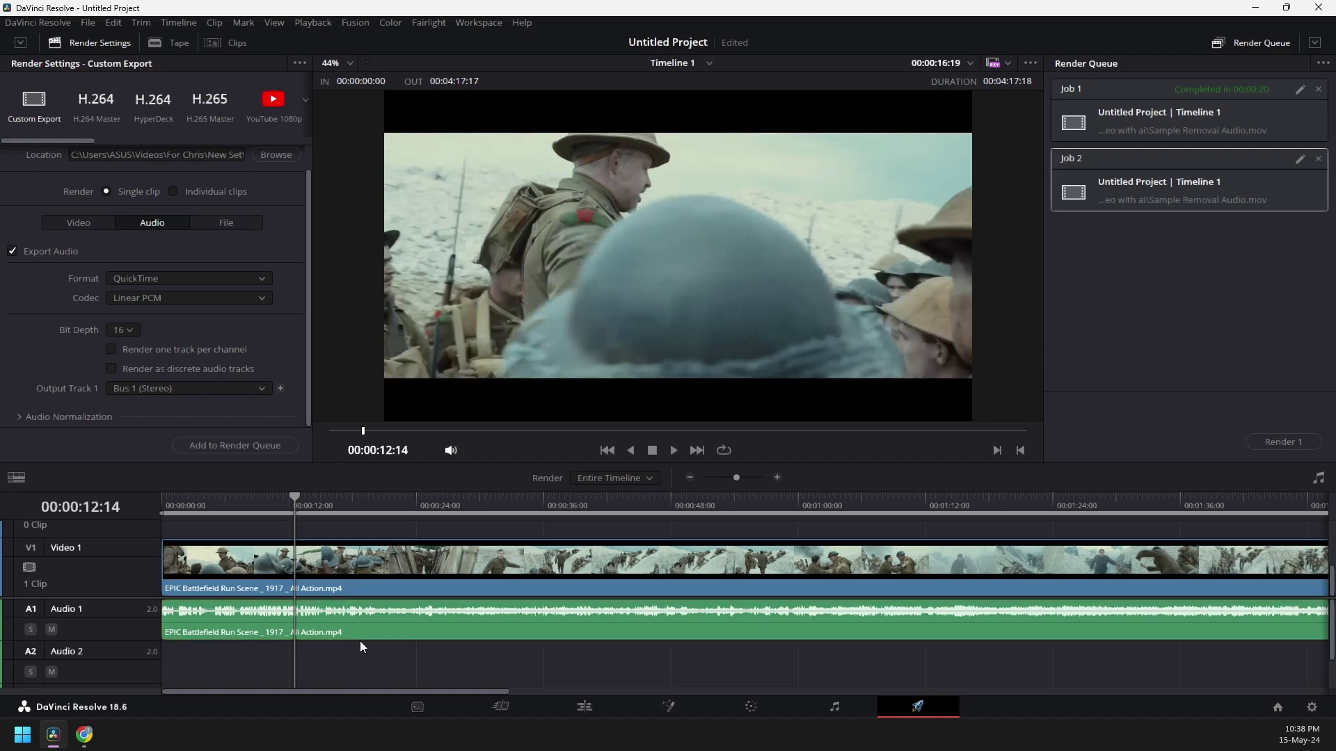
click(567, 704)
click(403, 674)
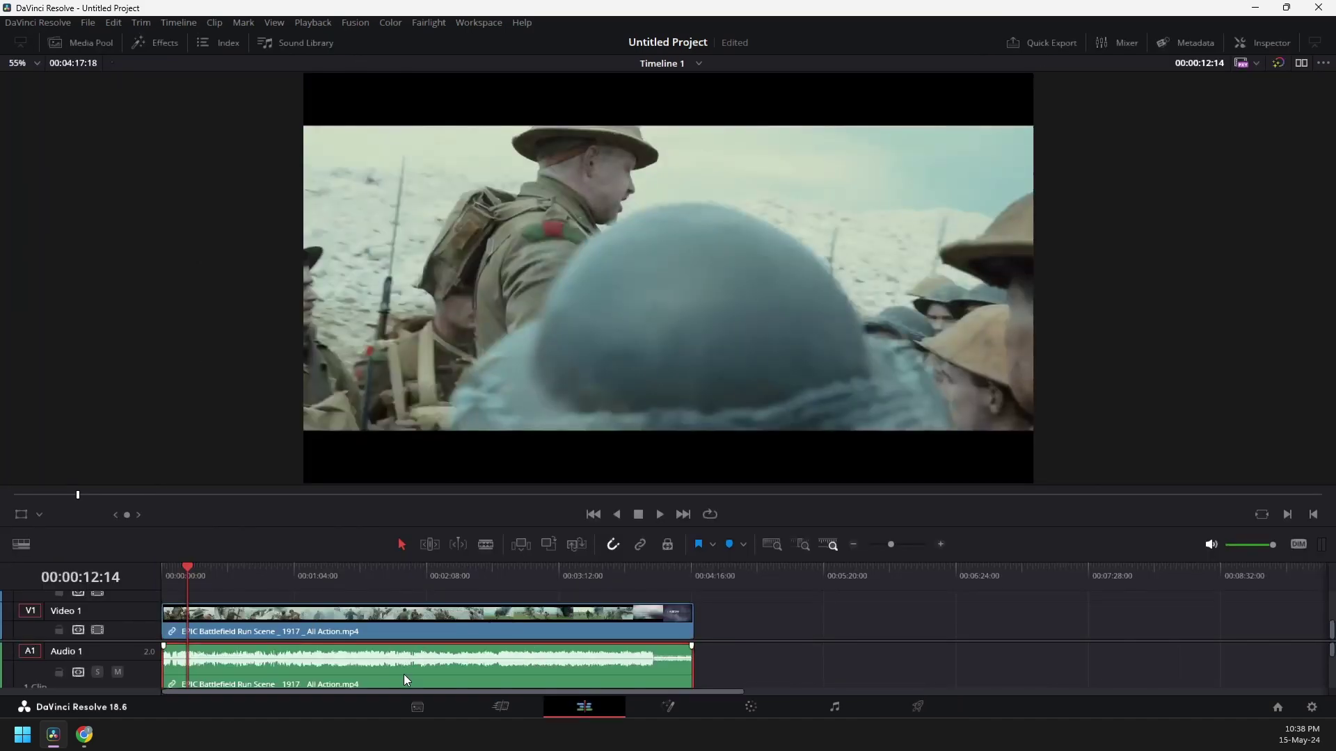
key(Delete)
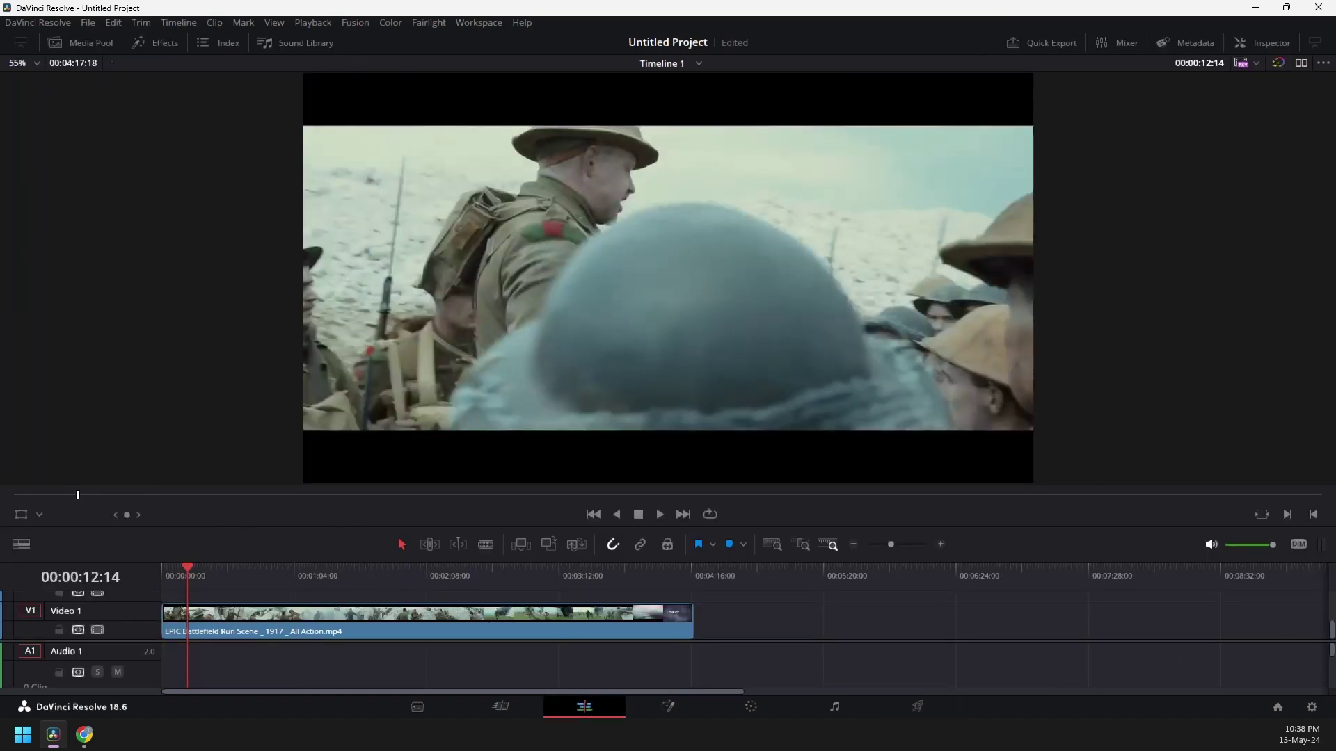
Drop Sample Removal Audio [vocals].mp3 onto Audio 1 and stretch the V1 clip to its length.
drag(562, 426, 165, 648)
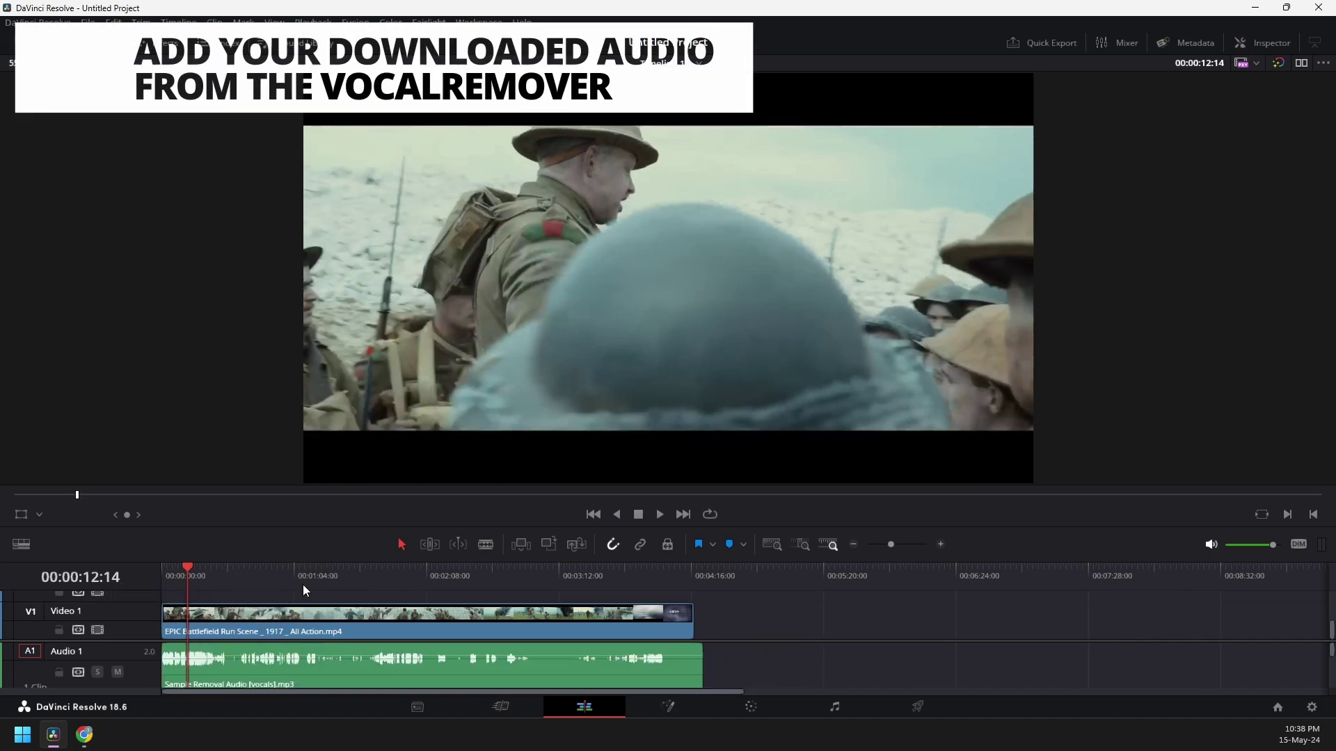
drag(251, 573, 57, 585)
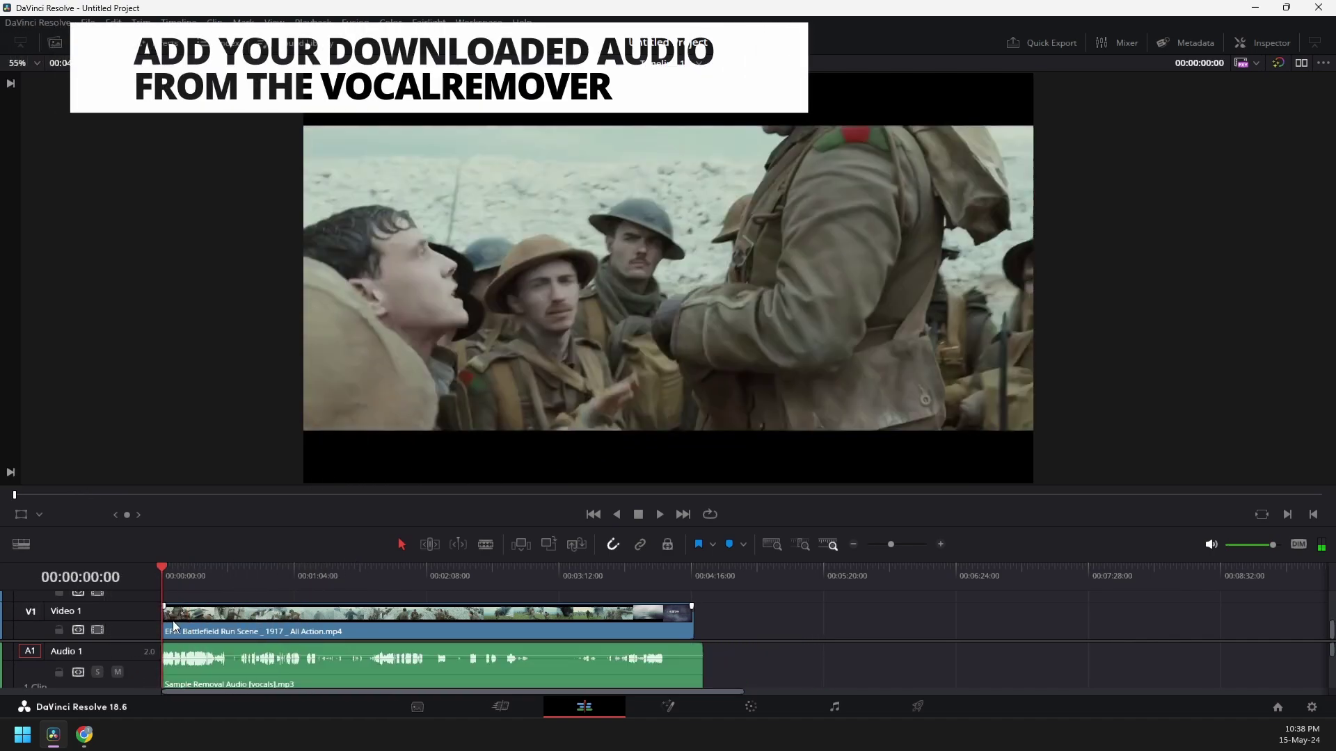
mouse_move(173, 620)
mouse_down()
mouse_move(217, 630)
mouse_move(174, 633)
mouse_up()
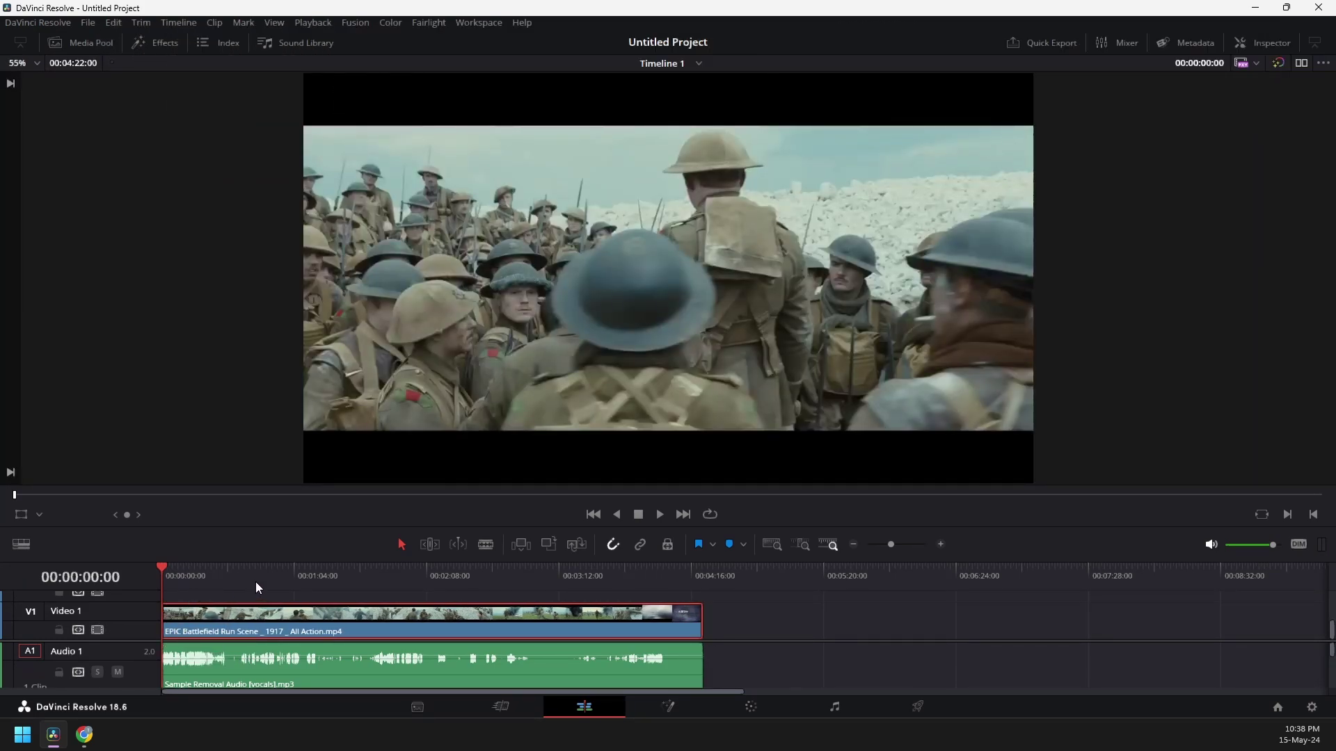
key(space)
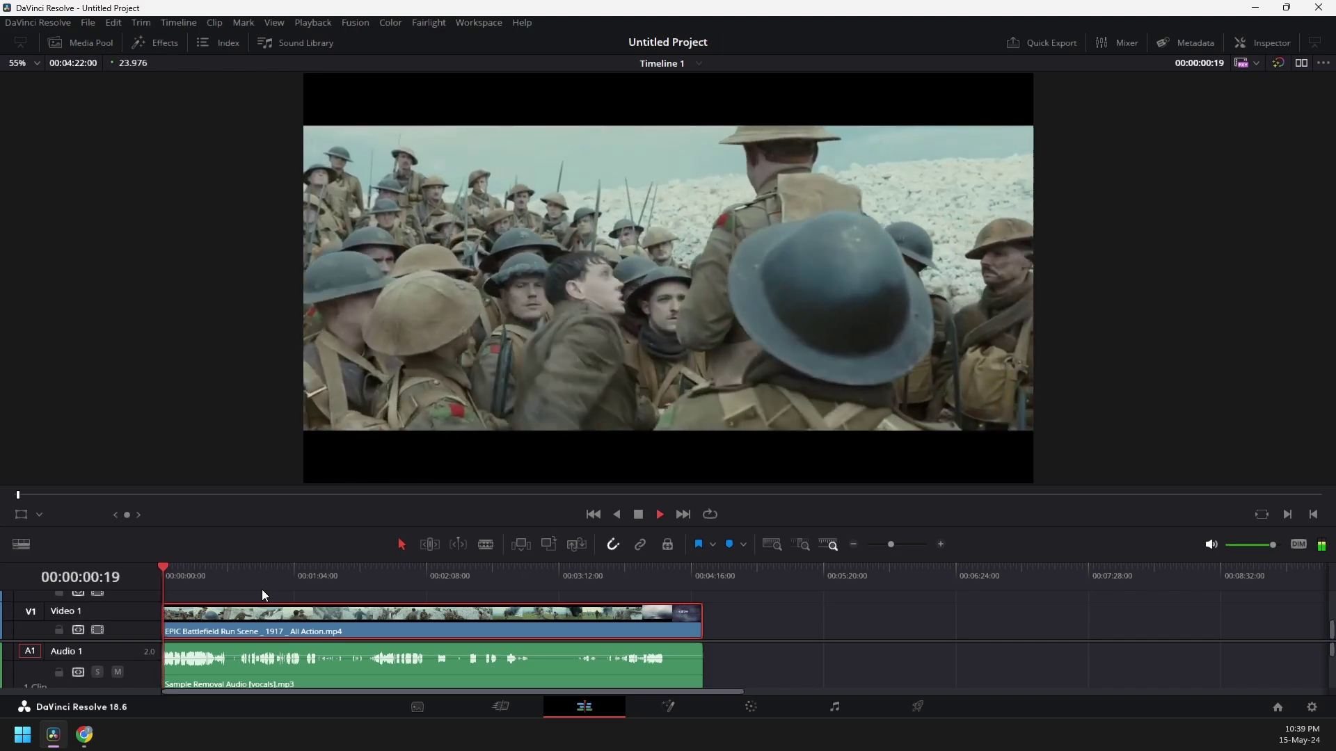